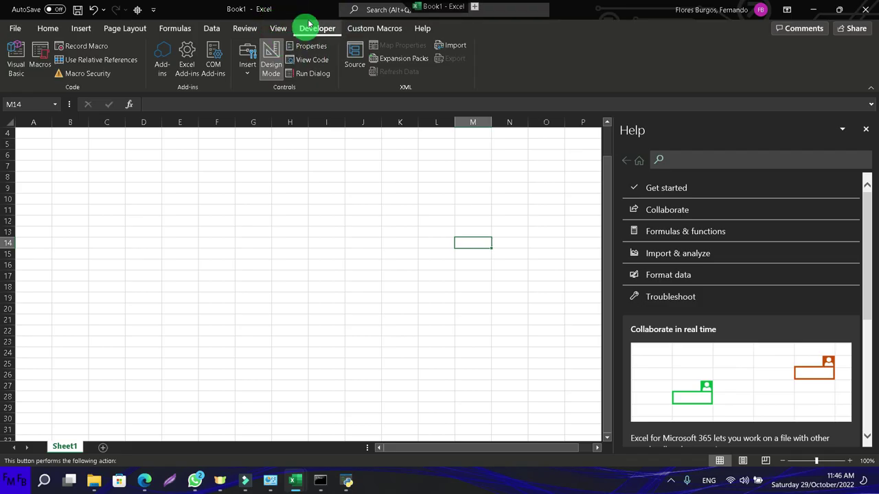
Draw an ActiveX command button across G7:H8.
{"action": "left_click", "coordinate": [247, 69]}
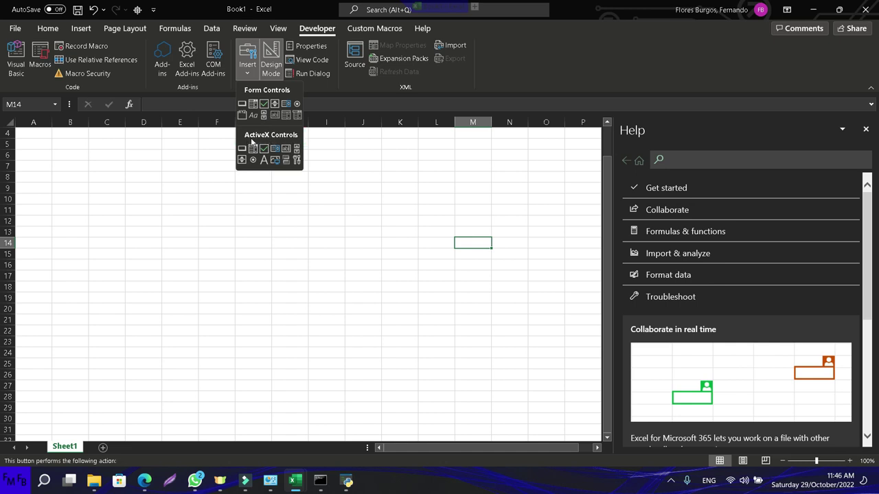
{"action": "left_click", "coordinate": [253, 147]}
{"action": "mouse_move", "coordinate": [223, 159]}
{"action": "left_mouse_down"}
{"action": "mouse_move", "coordinate": [305, 192]}
{"action": "mouse_move", "coordinate": [351, 183]}
{"action": "left_mouse_up"}
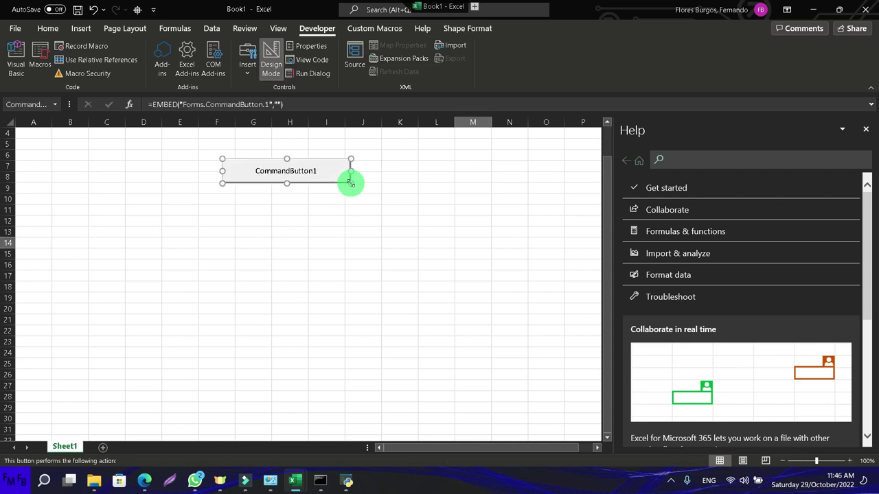
Draw an ActiveX label below it across D10:H13.
{"action": "left_click", "coordinate": [247, 67]}
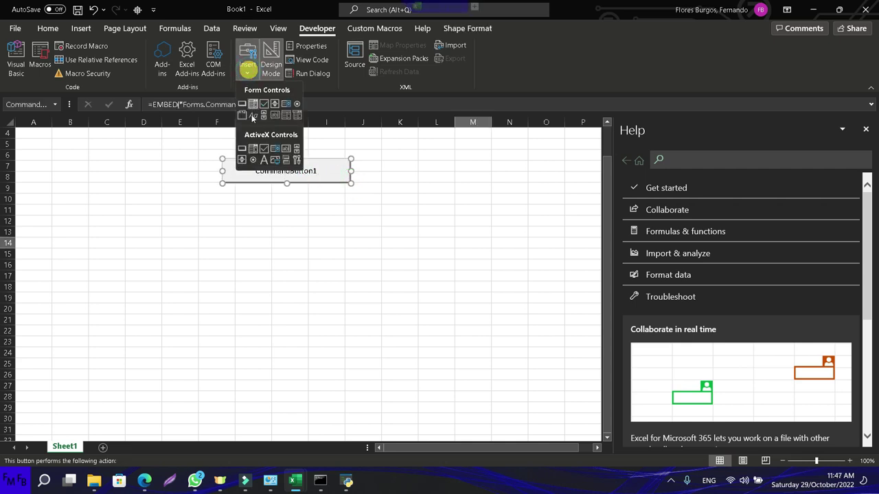
{"action": "left_click", "coordinate": [246, 148]}
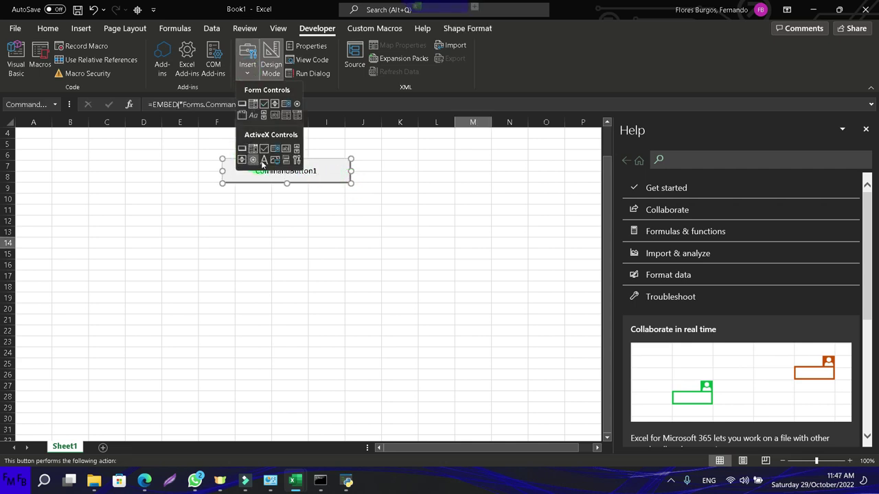
{"action": "mouse_move", "coordinate": [158, 195]}
{"action": "left_mouse_down"}
{"action": "mouse_move", "coordinate": [256, 214]}
{"action": "mouse_move", "coordinate": [305, 239]}
{"action": "left_mouse_up"}
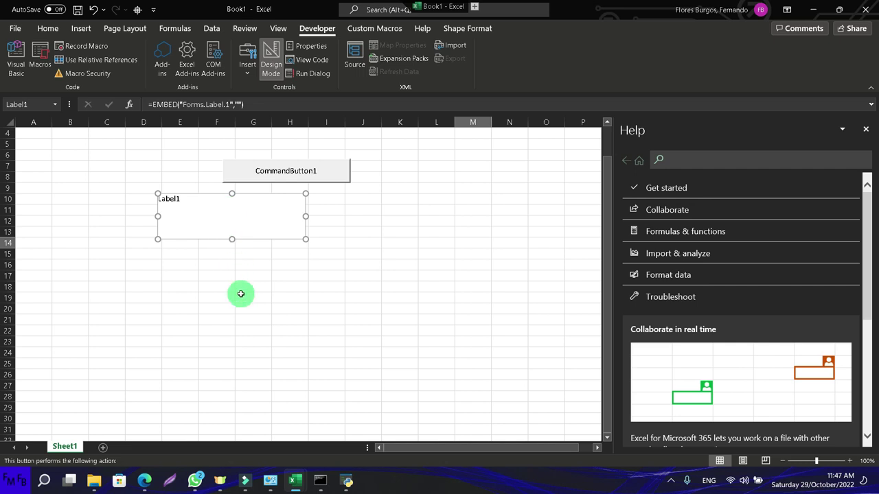
Set Label1's (Name) property to lbl in its Properties window.
{"action": "right_click", "coordinate": [203, 227]}
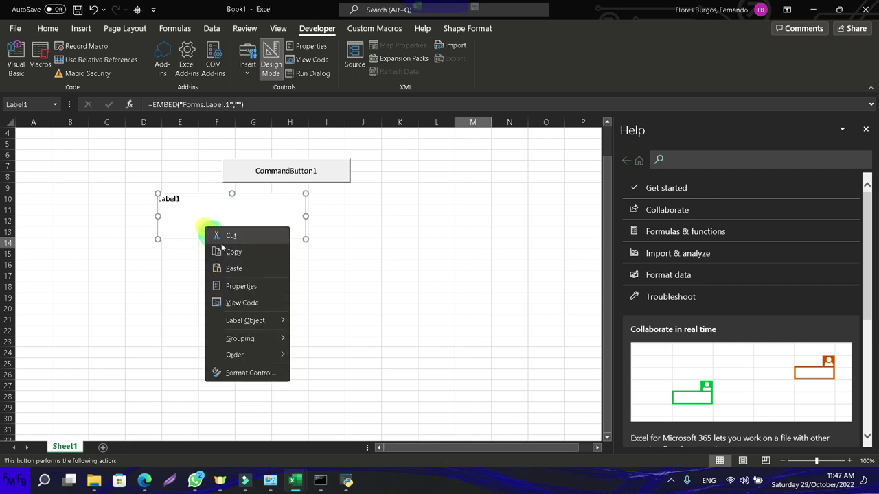
{"action": "left_click", "coordinate": [241, 287]}
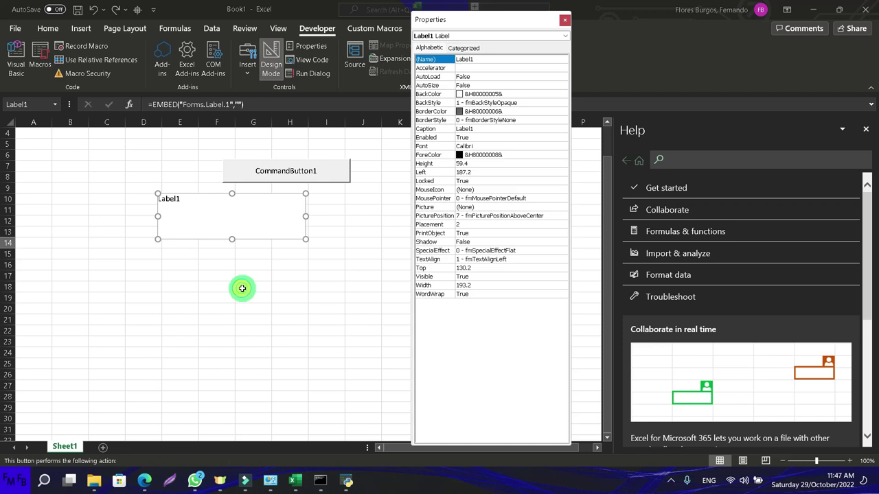
{"action": "double_click", "coordinate": [469, 59]}
{"action": "type", "text": "lbl"}
{"action": "key", "text": "Return"}
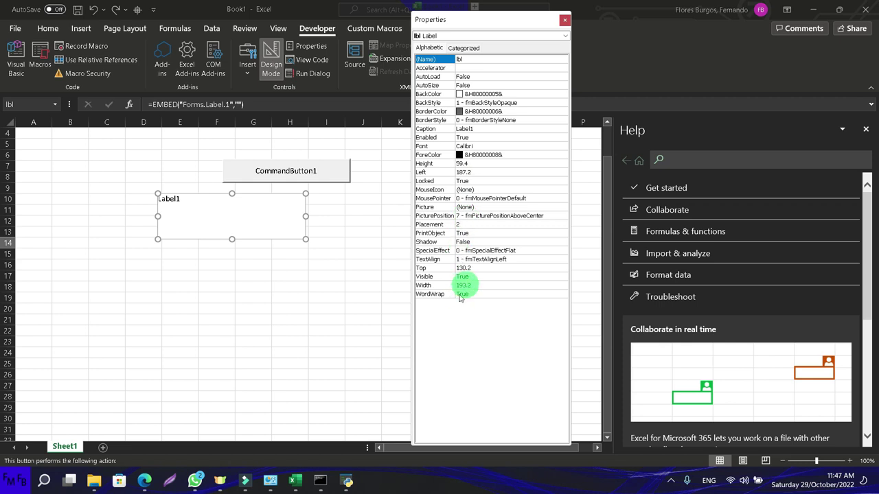
Open CommandButton1's MouseMove procedure in the VBA editor.
{"action": "mouse_move", "coordinate": [290, 482]}
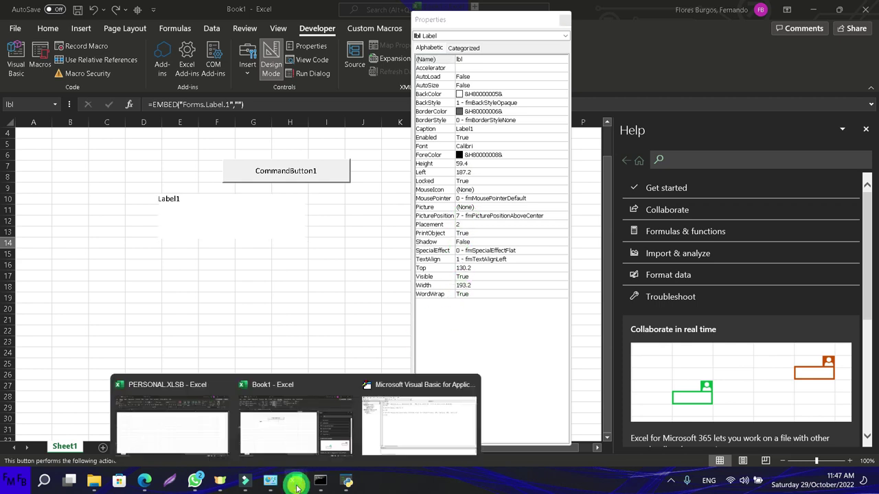
{"action": "left_click", "coordinate": [394, 426]}
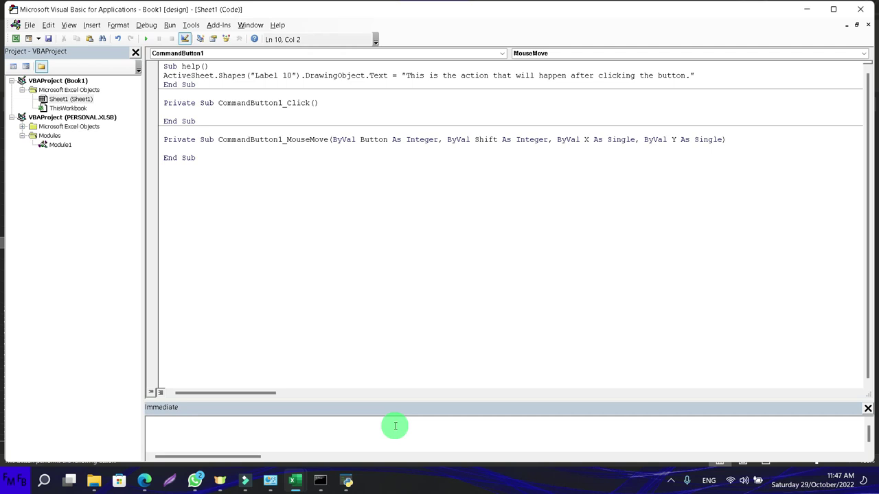
{"action": "key", "text": "alt+F11"}
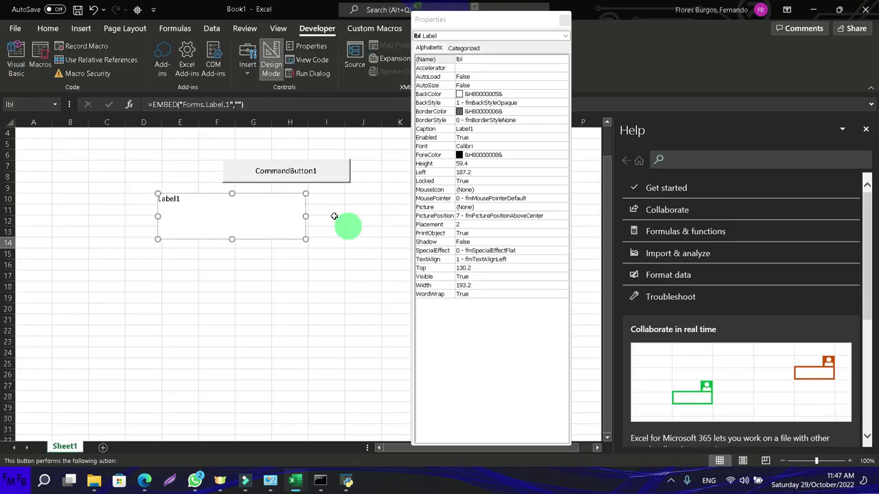
{"action": "double_click", "coordinate": [343, 171]}
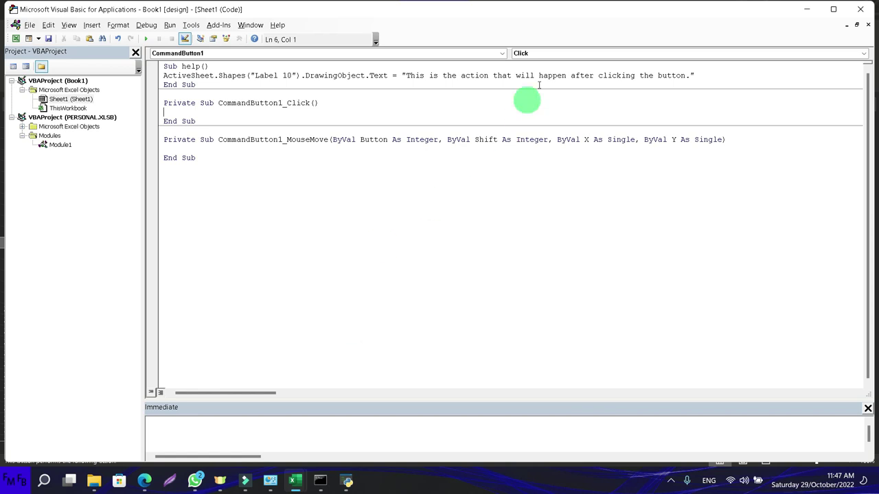
{"action": "left_click", "coordinate": [858, 54]}
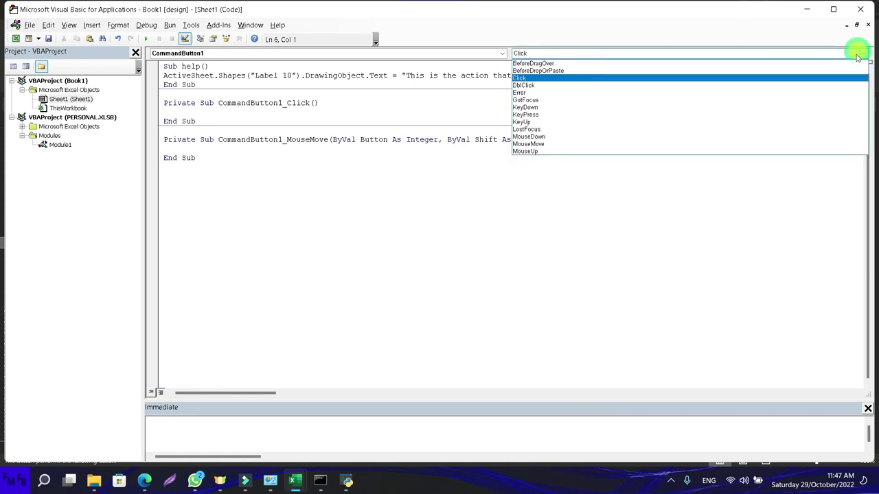
{"action": "left_click", "coordinate": [739, 143]}
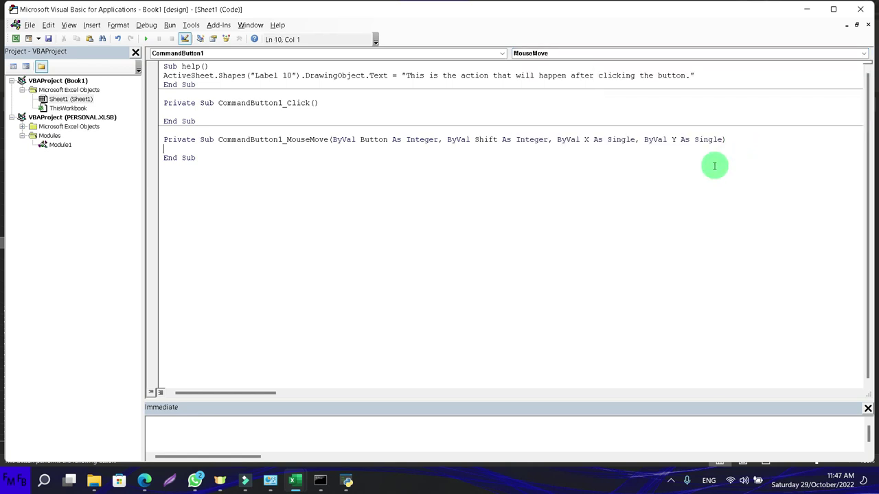
Delete all code in Sheet1's module and return to Excel.
{"action": "left_click", "coordinate": [353, 171]}
{"action": "key", "text": "ctrl+a"}
{"action": "key", "text": "Delete"}
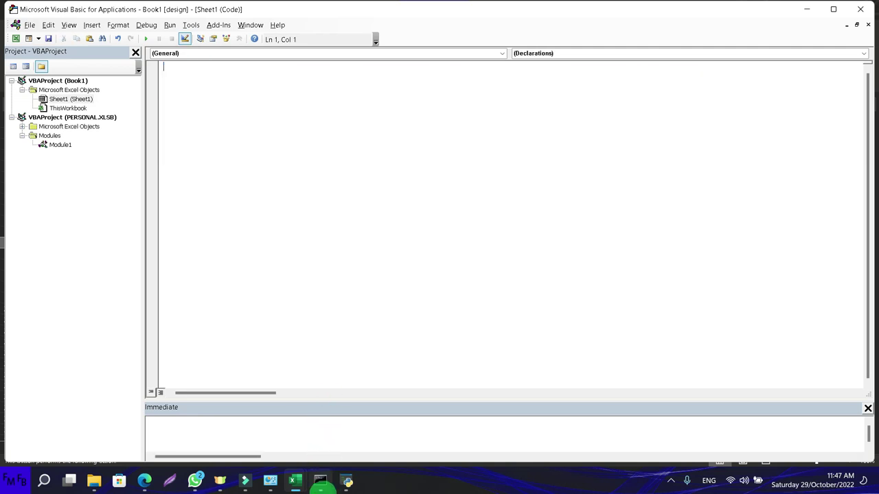
{"action": "key", "text": "alt+F11"}
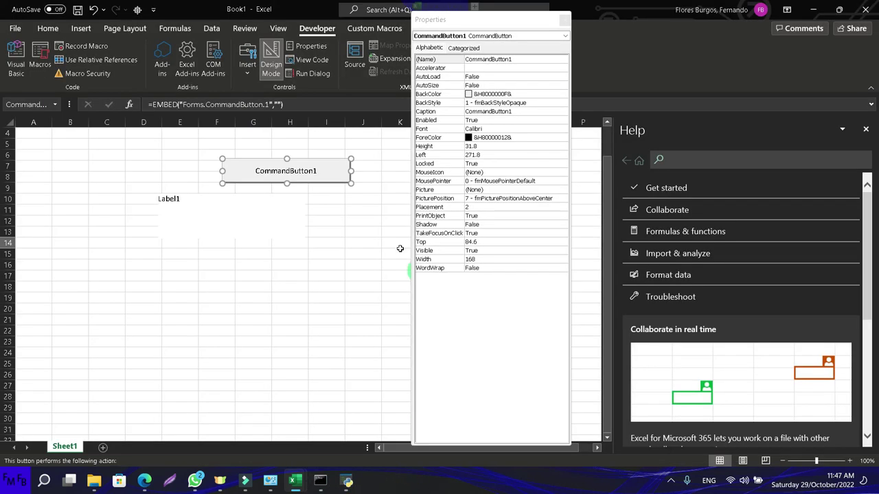
Write CommandButton1_MouseMove to set lbl.Caption to "This will happen if you click this button".
{"action": "double_click", "coordinate": [329, 178]}
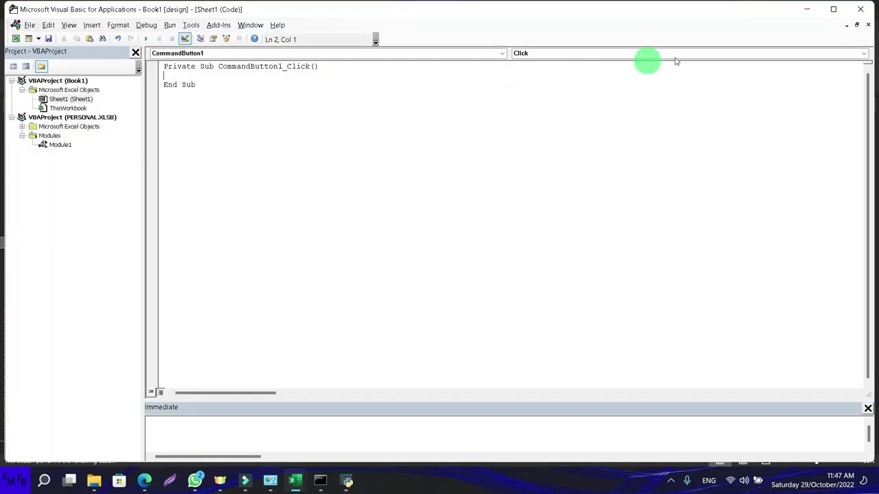
{"action": "left_click", "coordinate": [863, 53]}
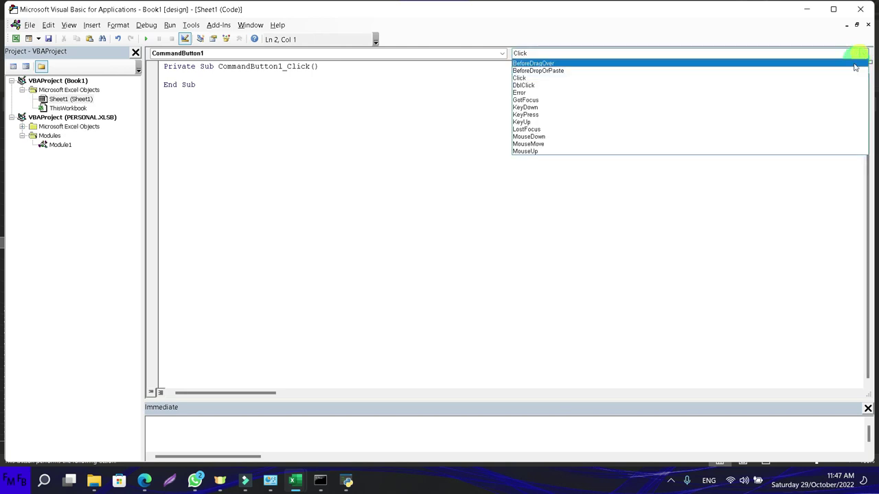
{"action": "left_click", "coordinate": [721, 144]}
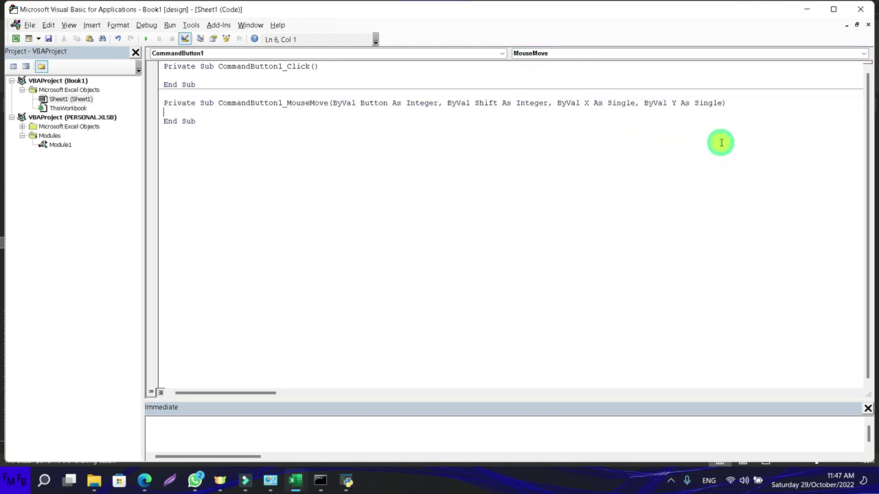
{"action": "left_click", "coordinate": [368, 118]}
{"action": "type", "text": "lbl"}
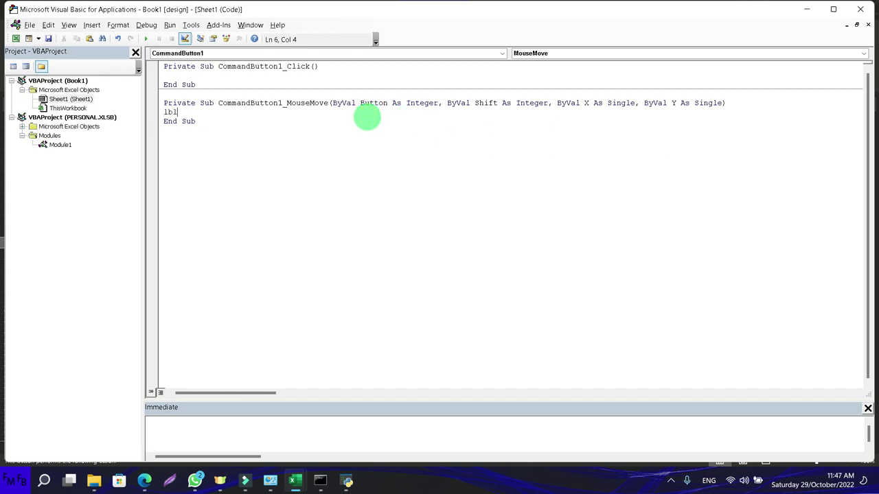
{"action": "type", "text": ".ca"}
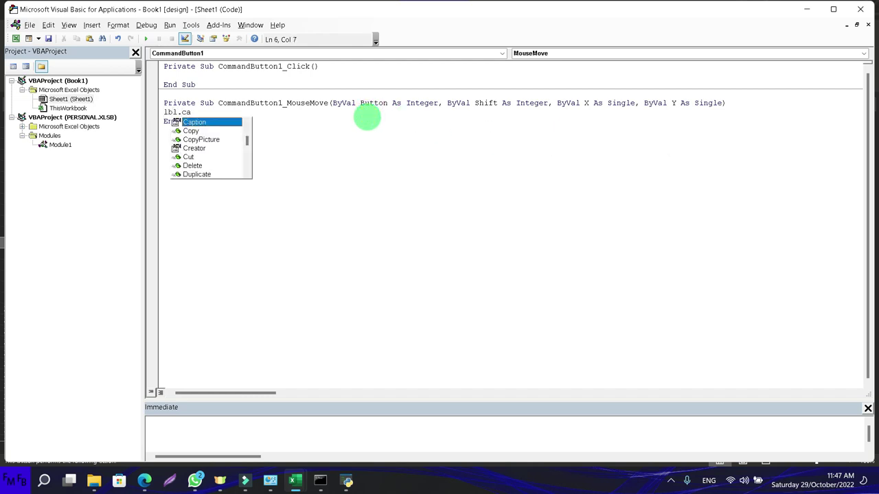
{"action": "key", "text": "Tab"}
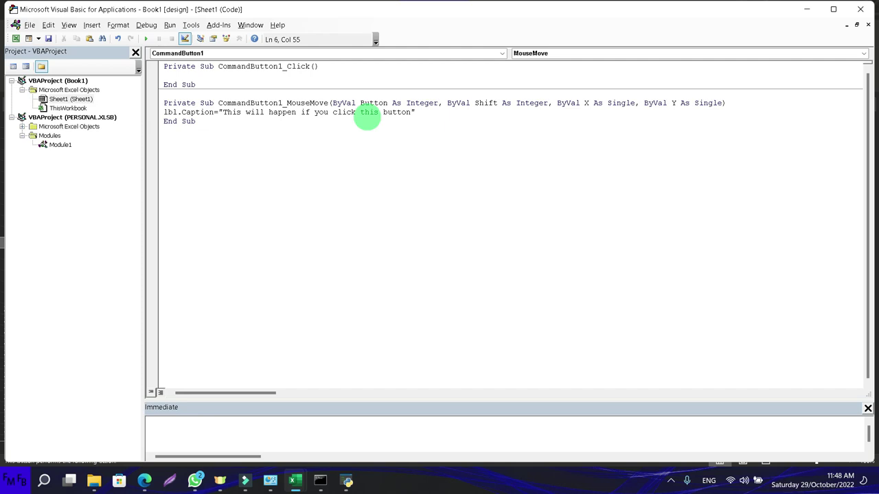
{"action": "key", "text": "alt+F11"}
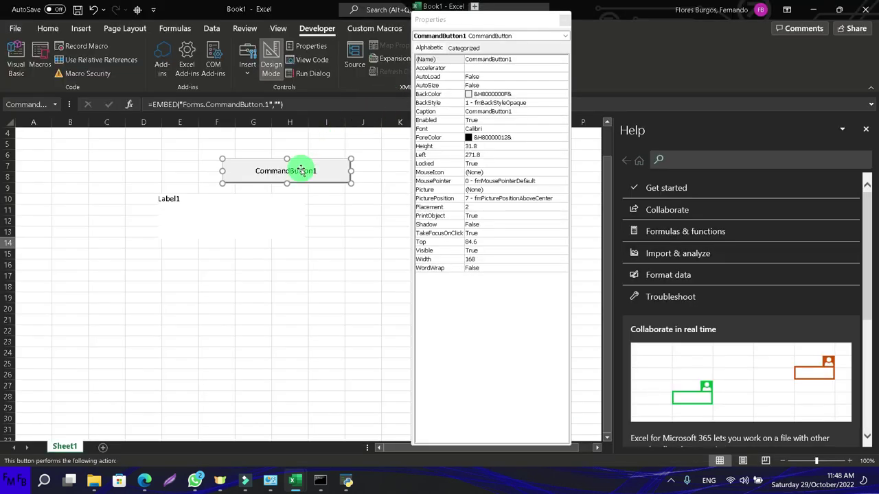
Exit Design Mode, verify the button updates the label caption, and close Properties.
{"action": "left_click", "coordinate": [339, 212]}
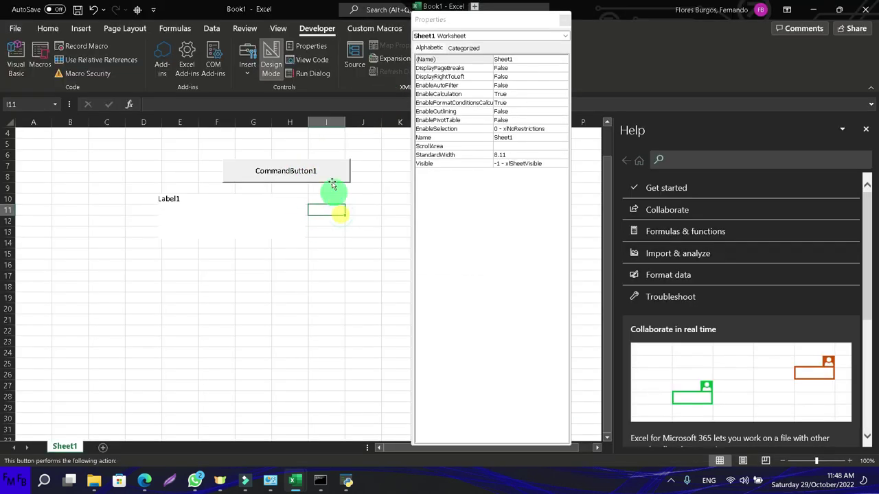
{"action": "left_click", "coordinate": [274, 71]}
{"action": "left_click", "coordinate": [295, 168]}
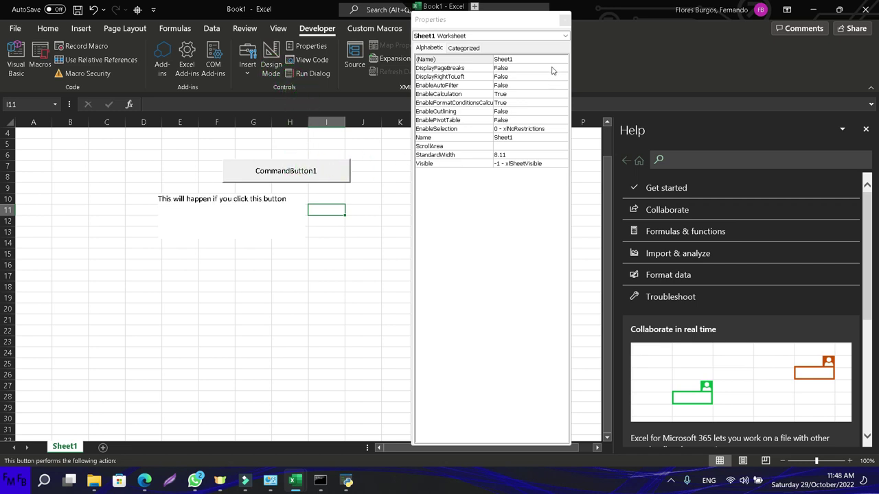
{"action": "left_click", "coordinate": [563, 20]}
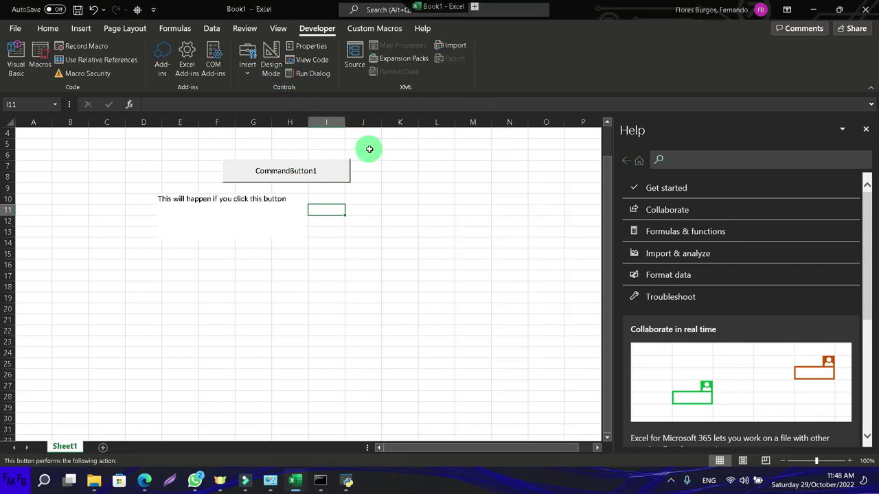
Draw a large ActiveX label across rows 5 to 13 and open its properties.
{"action": "left_click", "coordinate": [249, 69]}
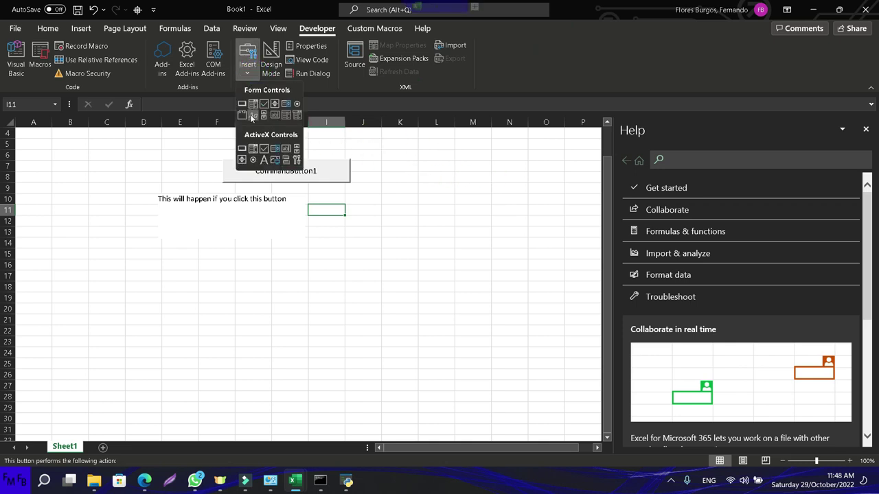
{"action": "left_click", "coordinate": [263, 150]}
{"action": "mouse_move", "coordinate": [199, 147]}
{"action": "left_mouse_down"}
{"action": "mouse_move", "coordinate": [369, 192]}
{"action": "mouse_move", "coordinate": [434, 221]}
{"action": "left_mouse_up"}
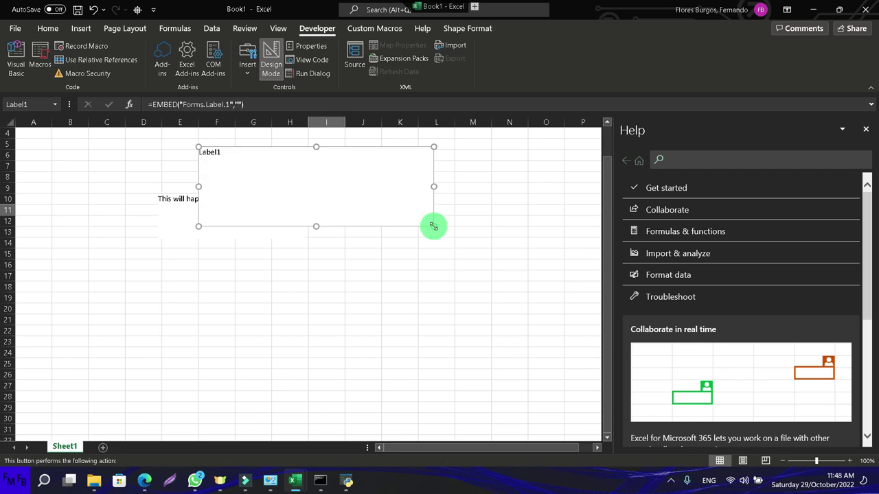
{"action": "right_click", "coordinate": [381, 195]}
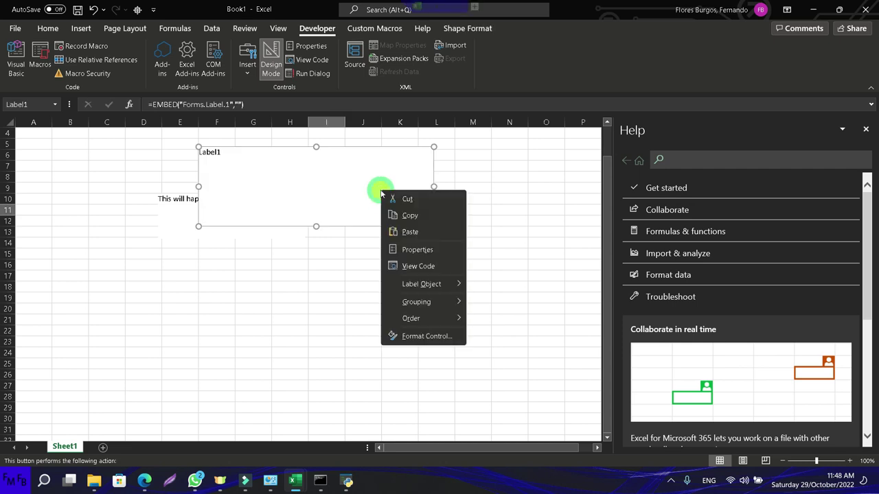
{"action": "left_click", "coordinate": [418, 249]}
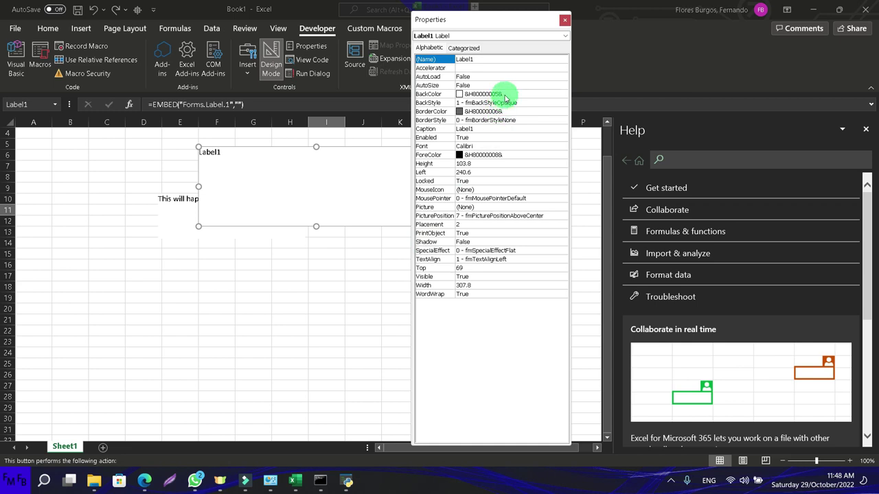
Attempt a palette BackColor for the label, dismissing the invalid property value error.
{"action": "left_click", "coordinate": [504, 96]}
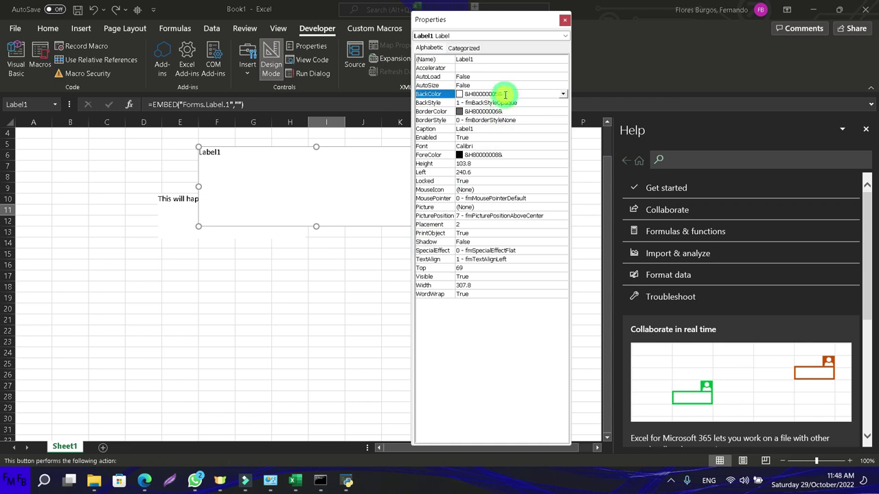
{"action": "left_click", "coordinate": [562, 97]}
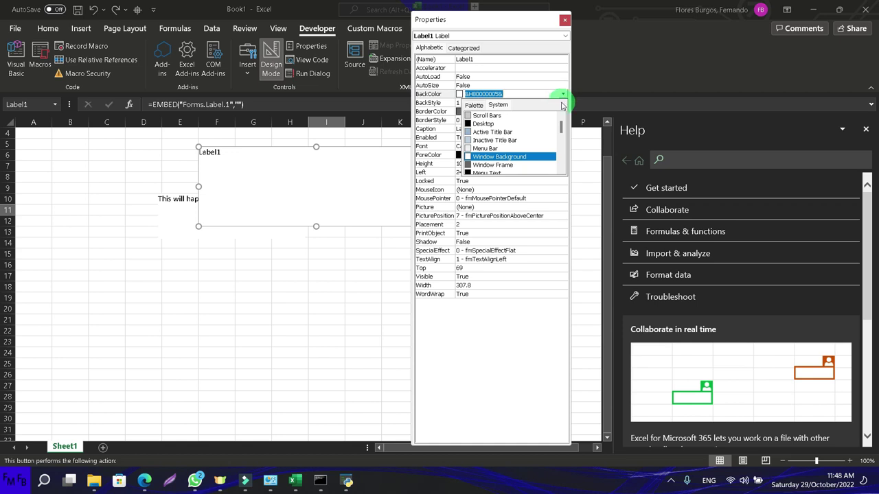
{"action": "scroll", "coordinate": [533, 143], "scroll_direction": "down", "scroll_amount": 5}
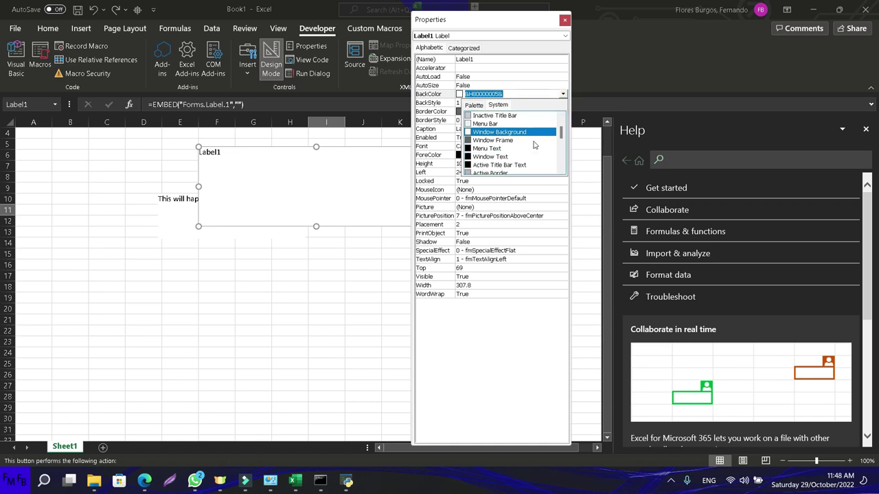
{"action": "scroll", "coordinate": [534, 146], "scroll_direction": "up", "scroll_amount": 5}
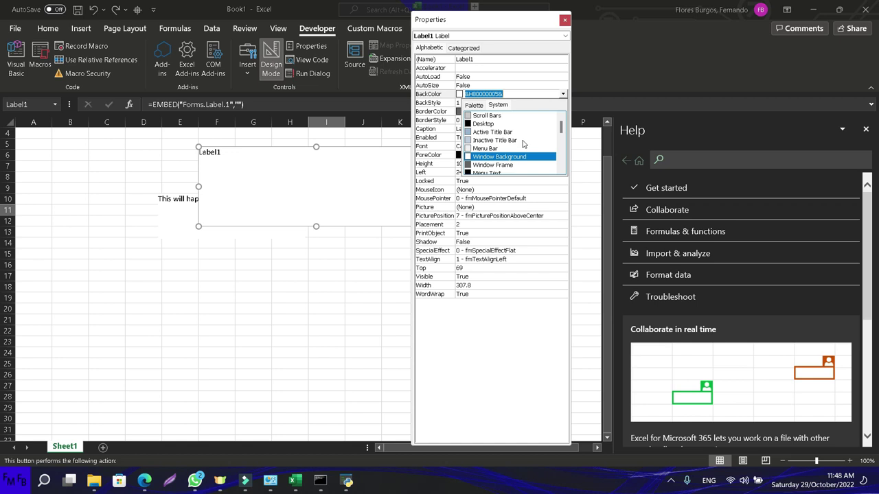
{"action": "left_click", "coordinate": [475, 105]}
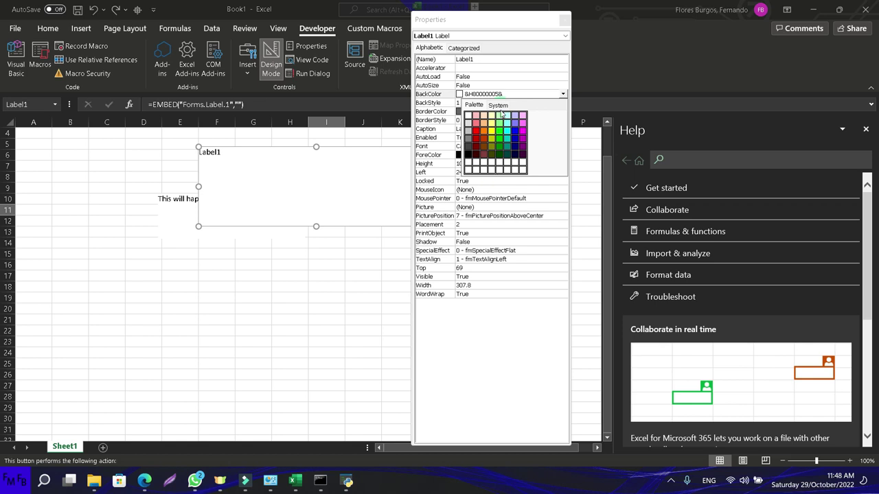
{"action": "left_click", "coordinate": [502, 114]}
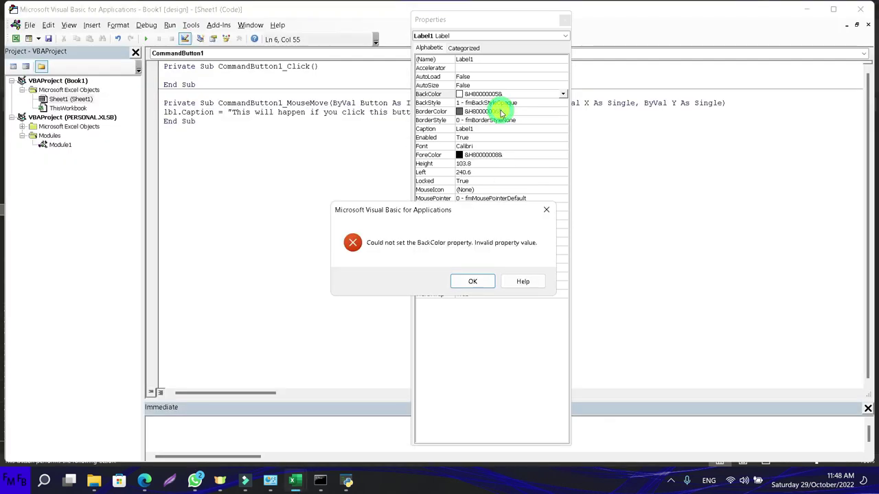
{"action": "left_click", "coordinate": [471, 282]}
Set BackStyle to 0 - fmBackStyleTransparent and close the Properties window and code editor.
{"action": "left_click", "coordinate": [535, 103]}
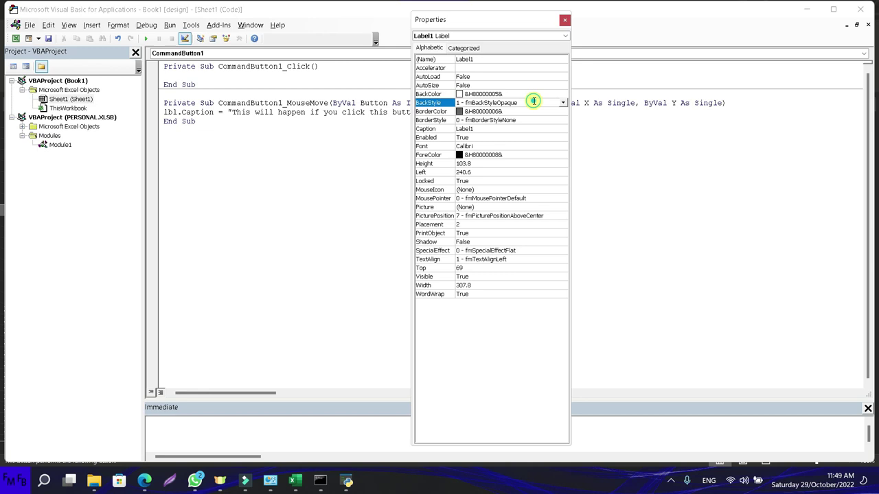
{"action": "left_click", "coordinate": [561, 103]}
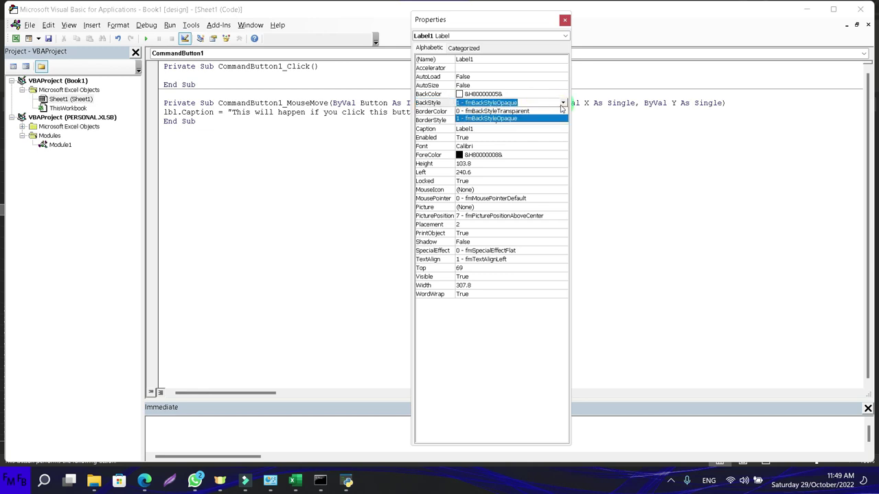
{"action": "left_click", "coordinate": [553, 111]}
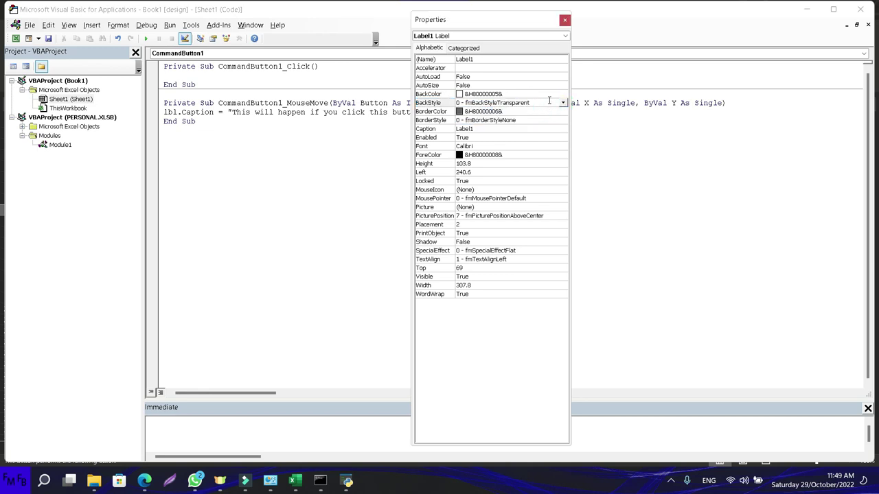
{"action": "left_click", "coordinate": [564, 21]}
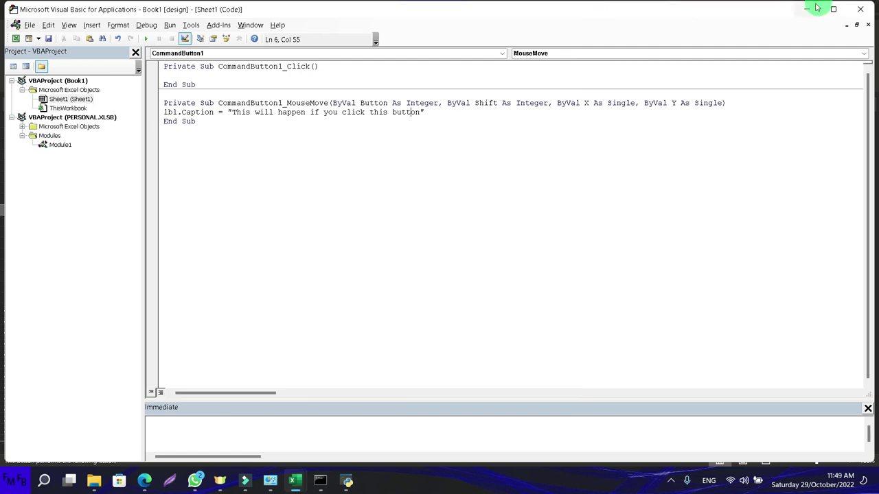
{"action": "left_click", "coordinate": [807, 9]}
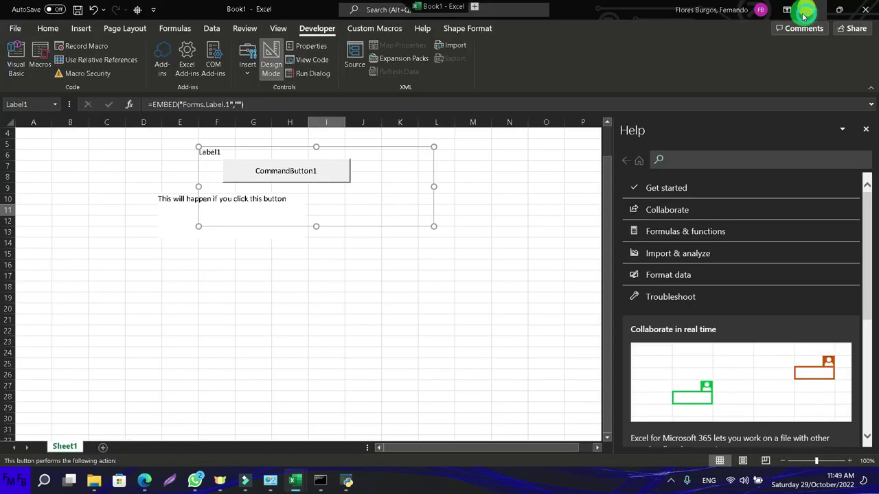
Select the large background label and rename it del in the Name Box.
{"action": "left_click", "coordinate": [444, 255]}
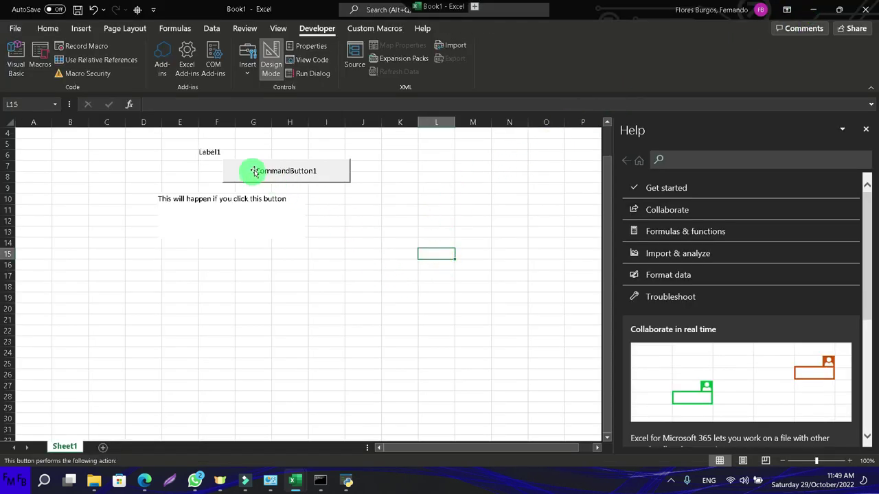
{"action": "left_click", "coordinate": [398, 191]}
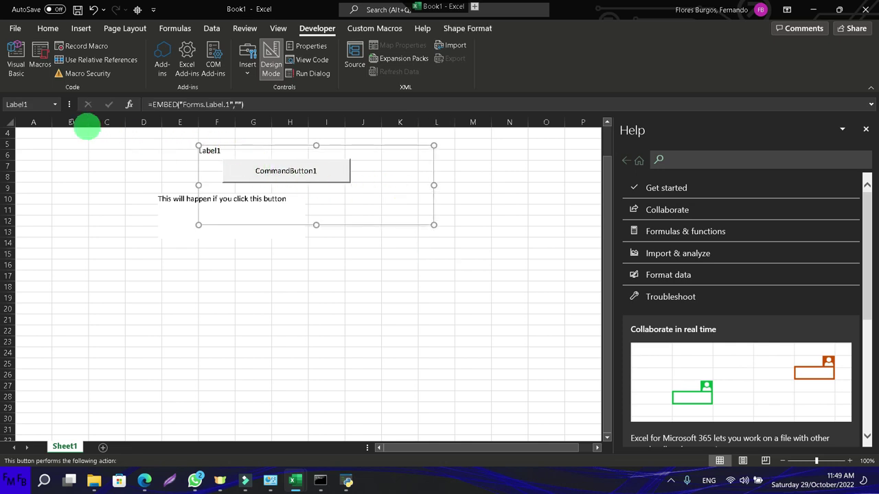
{"action": "left_click", "coordinate": [43, 104]}
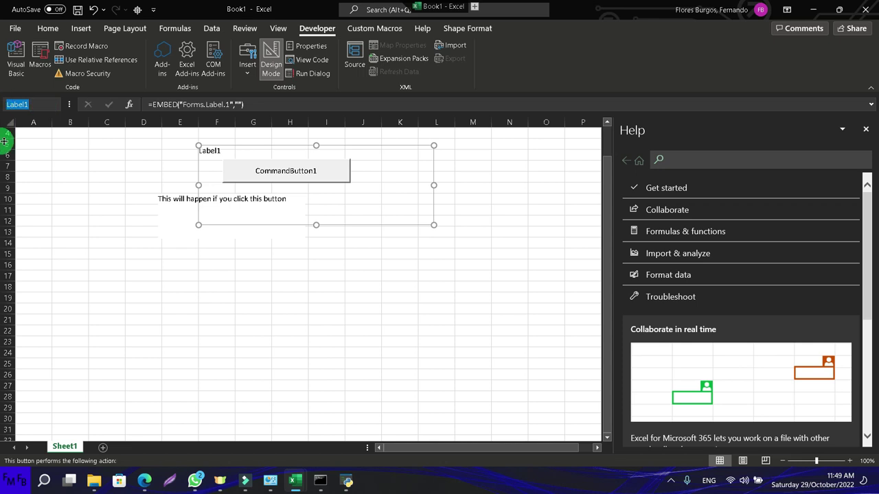
{"action": "type", "text": "del"}
{"action": "key", "text": "Return"}
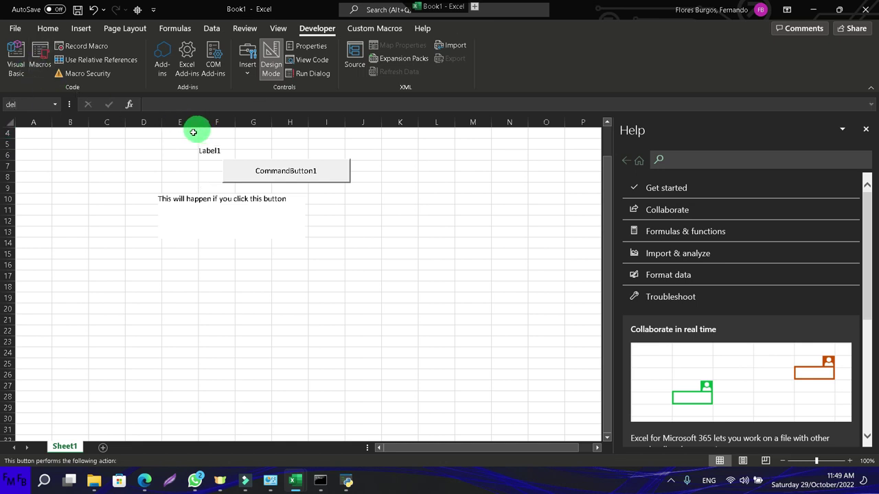
Open the del label's code, return to the sheet, and toggle Design Mode off and on.
{"action": "right_click", "coordinate": [205, 161]}
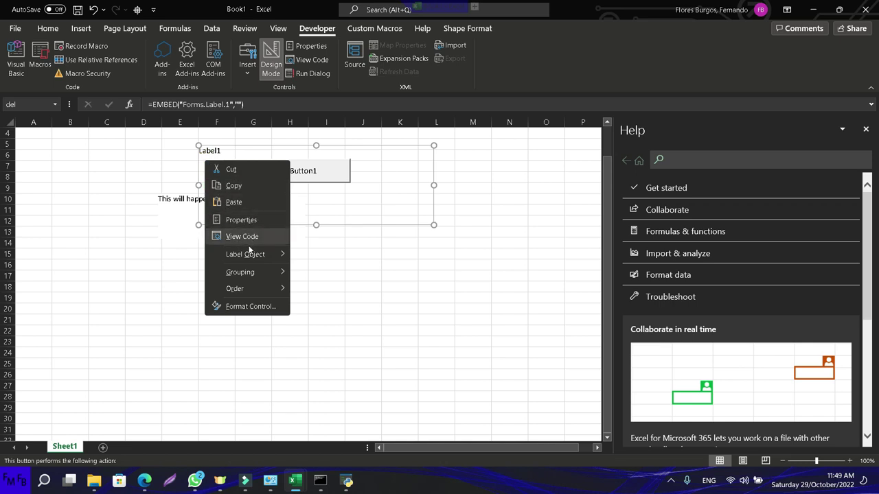
{"action": "left_click", "coordinate": [219, 149]}
{"action": "double_click", "coordinate": [218, 148]}
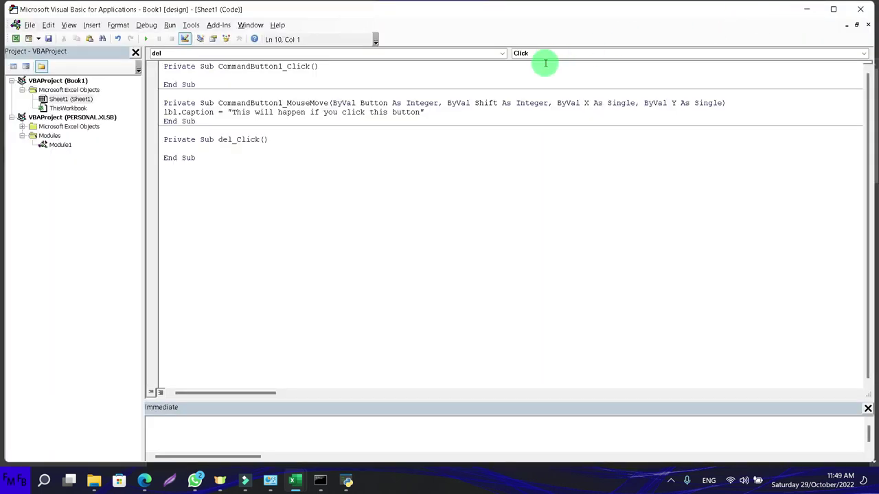
{"action": "key", "text": "alt+F11"}
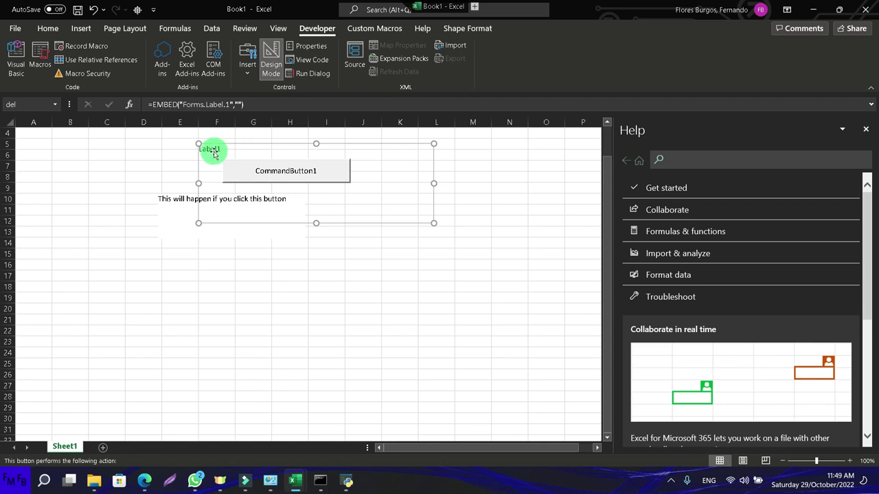
{"action": "right_click", "coordinate": [212, 153]}
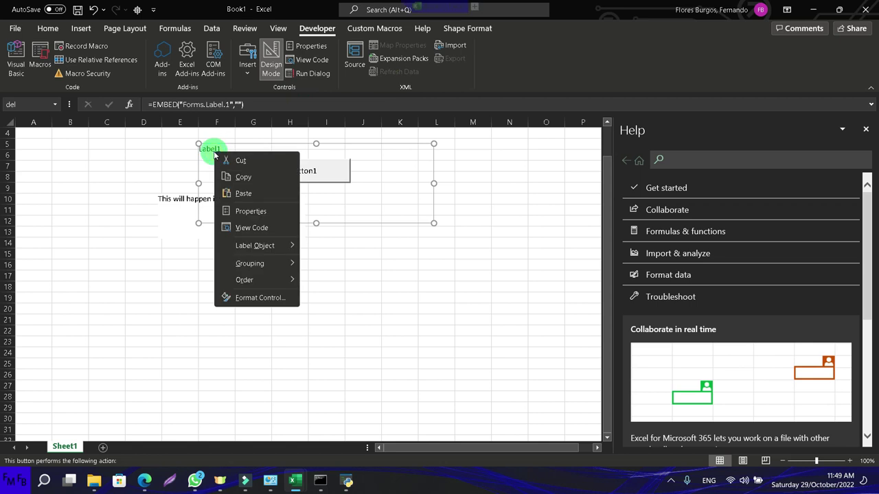
{"action": "left_click", "coordinate": [275, 55]}
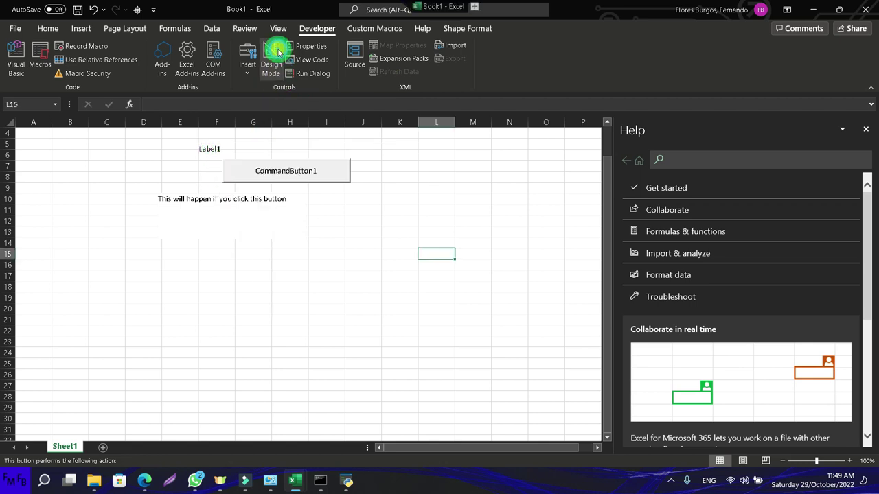
{"action": "left_click", "coordinate": [276, 54]}
Double-click the del label again to open its del_Click stub in the VBA editor.
{"action": "right_click", "coordinate": [211, 146]}
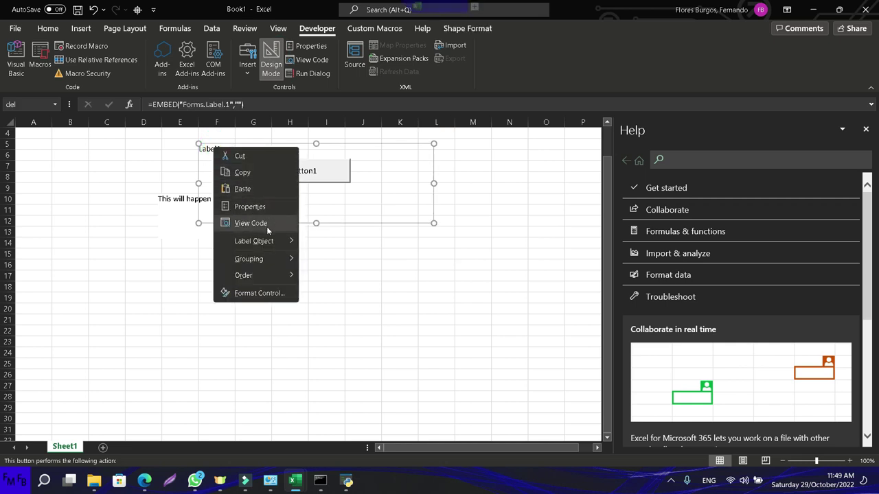
{"action": "mouse_move", "coordinate": [263, 258]}
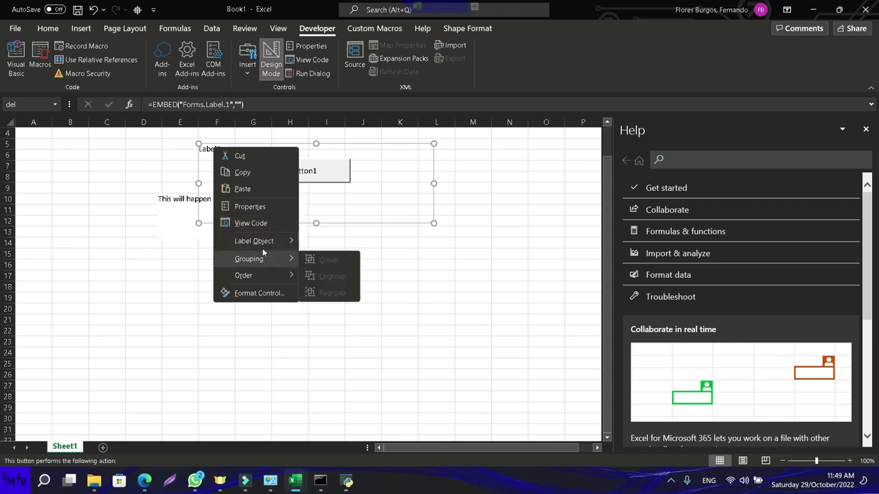
{"action": "left_click", "coordinate": [338, 199]}
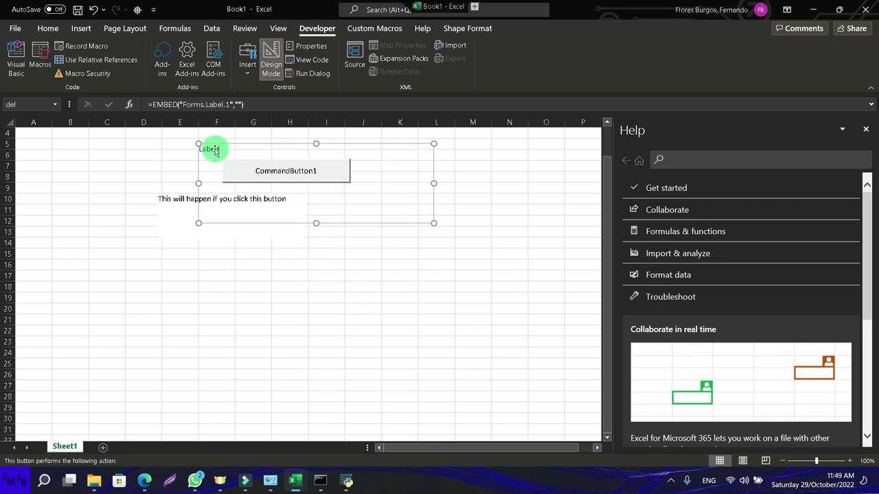
{"action": "double_click", "coordinate": [212, 147]}
{"action": "key", "text": "alt+F11"}
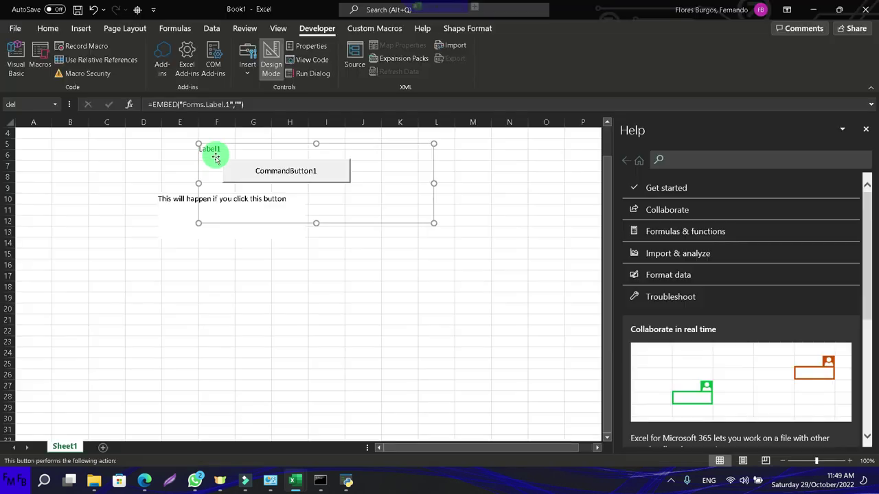
{"action": "double_click", "coordinate": [287, 193]}
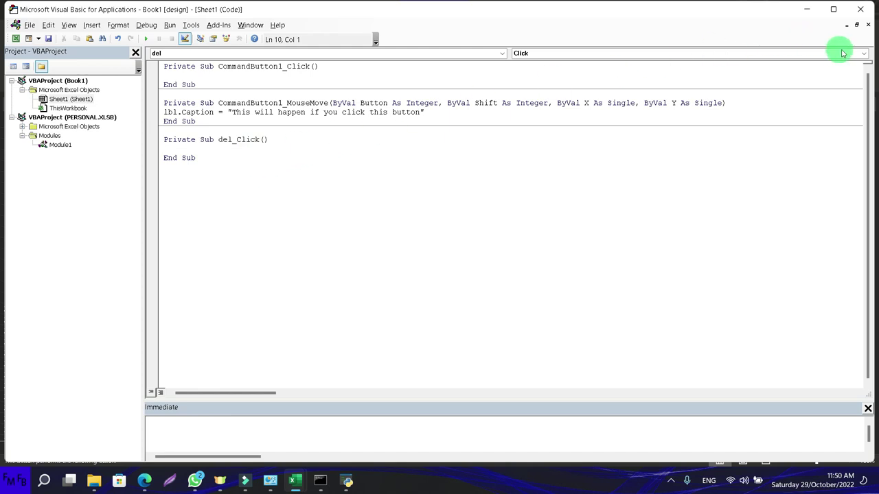
Check del's event list, then switch to the sheet and back to the code editor.
{"action": "left_click", "coordinate": [863, 53]}
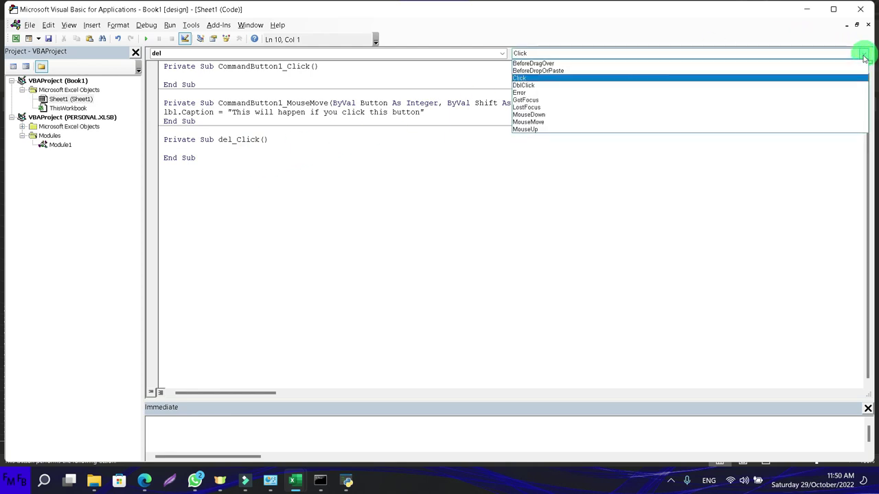
{"action": "left_click", "coordinate": [457, 203]}
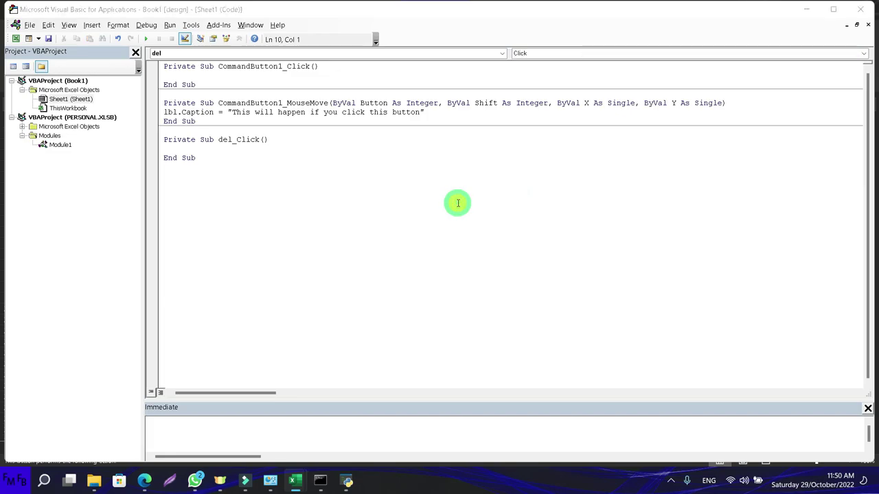
{"action": "key", "text": "alt+F11"}
{"action": "right_click", "coordinate": [372, 184]}
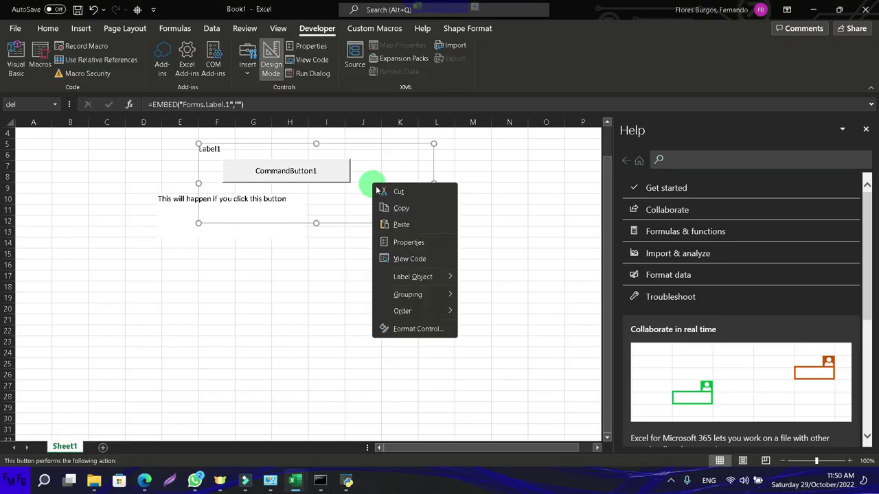
{"action": "left_click", "coordinate": [331, 209]}
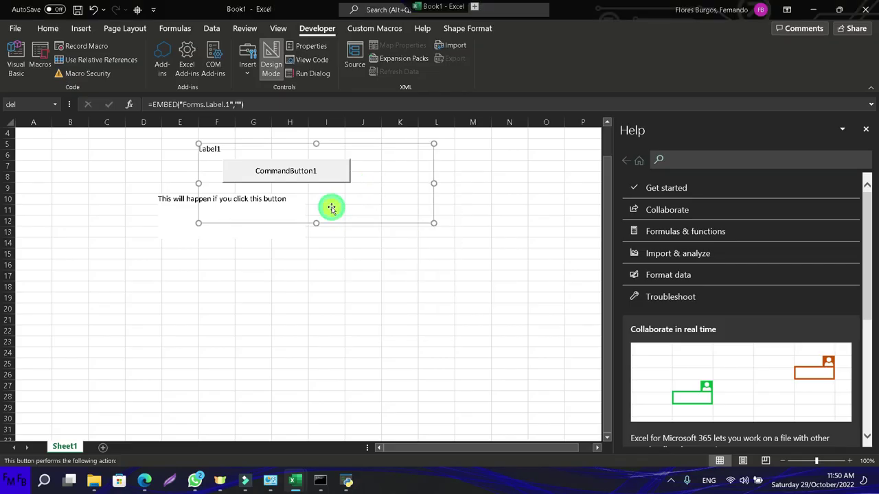
{"action": "key", "text": "alt+F11"}
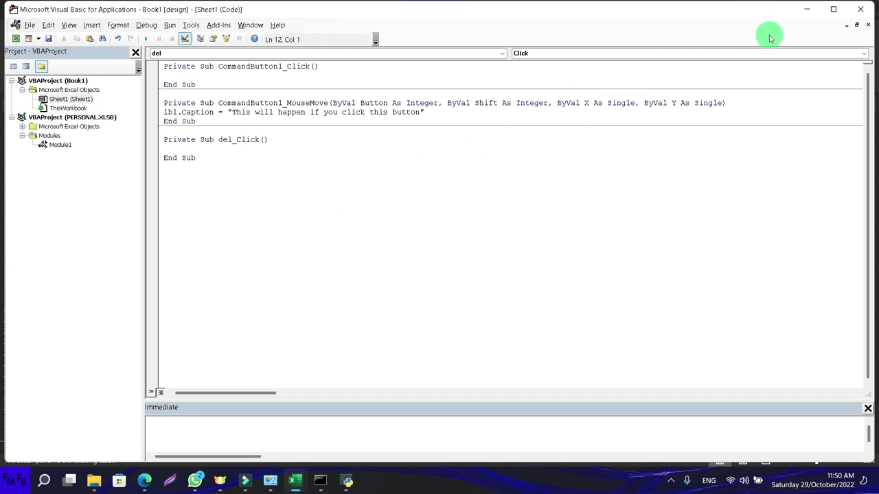
Create del_MouseMove setting lbl.Caption to "" and exit Design Mode to run it.
{"action": "left_click", "coordinate": [864, 53]}
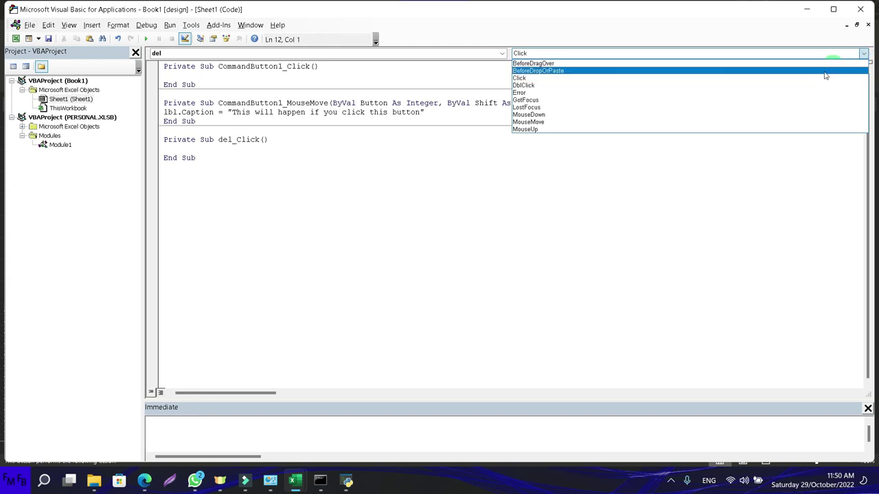
{"action": "left_click", "coordinate": [697, 121]}
{"action": "type", "text": "lbl."}
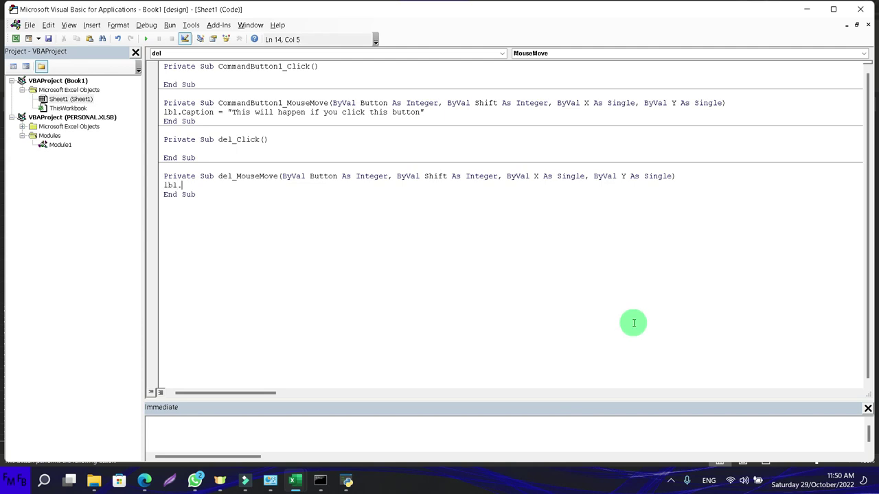
{"action": "type", "text": "cap"}
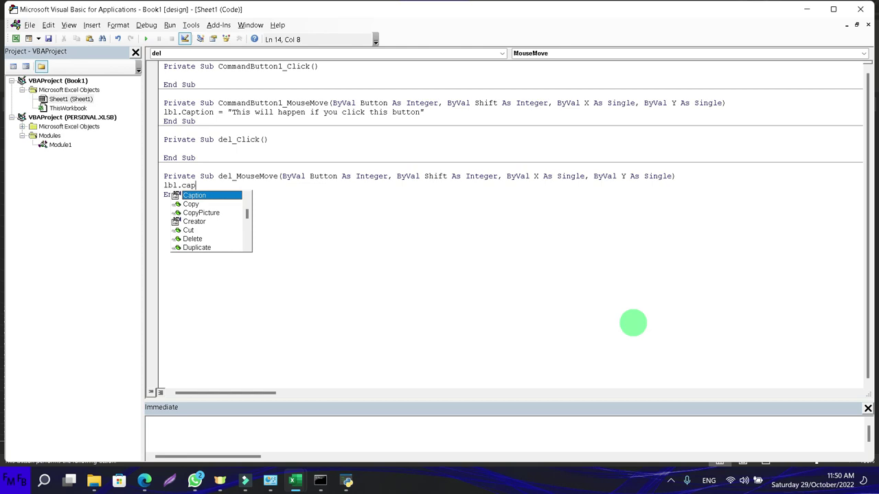
{"action": "type", "text": "="}
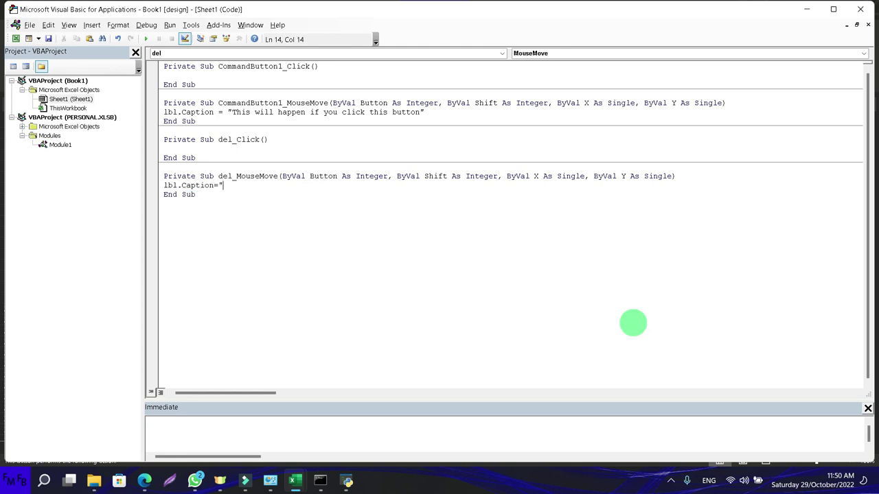
{"action": "left_click", "coordinate": [810, 9]}
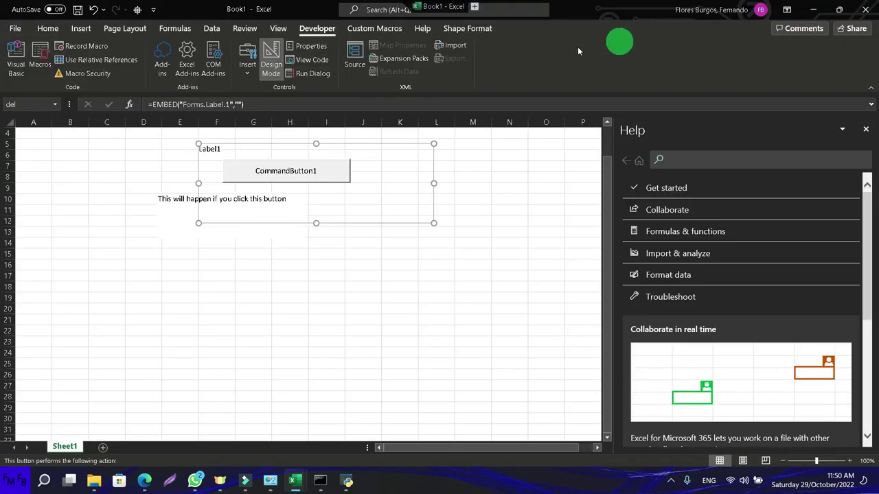
{"action": "left_click", "coordinate": [276, 70]}
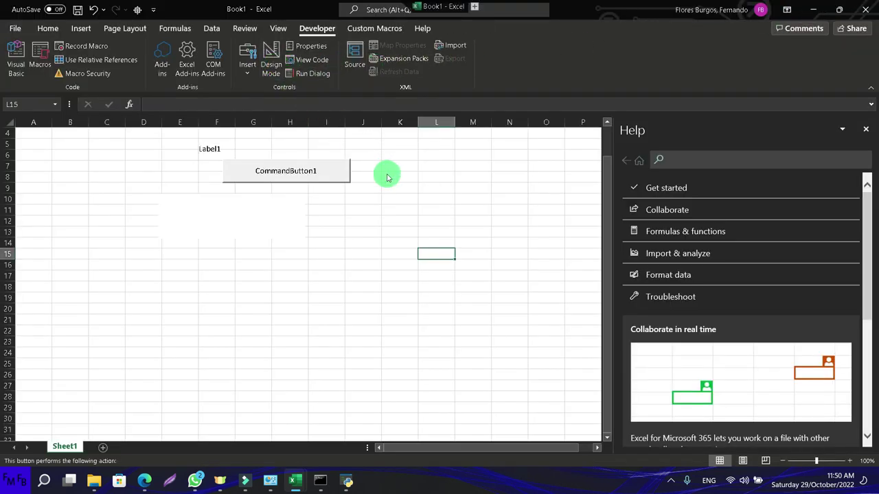